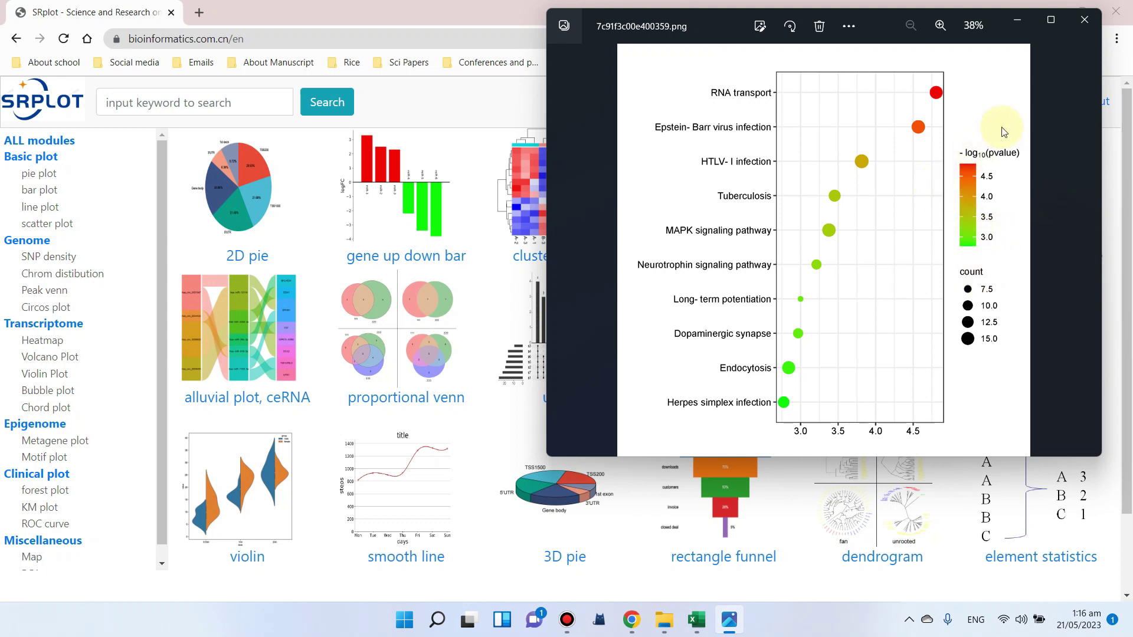
Minimize the example image and enter bioinformatics.com.cn in a new Chrome tab
click(1018, 29)
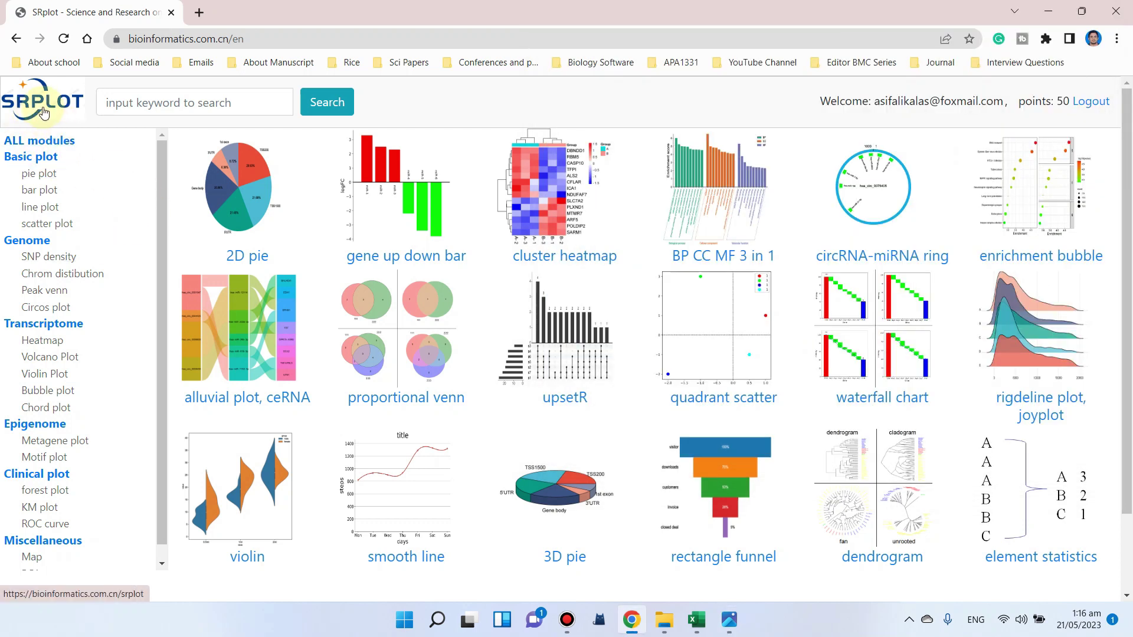
key(ctrl+t)
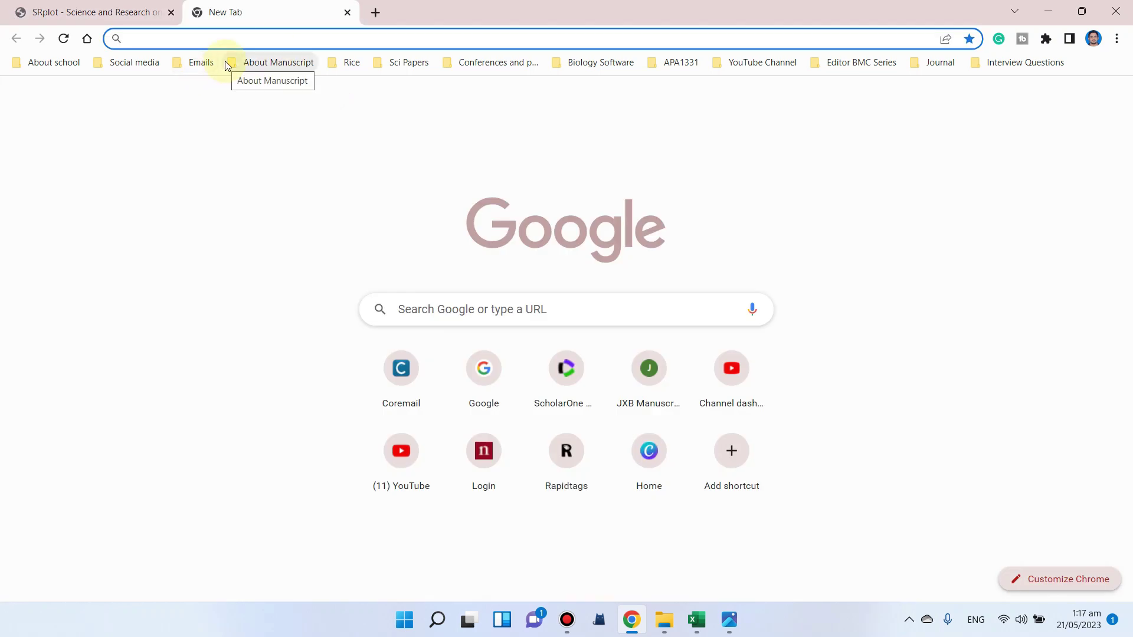
text(bi)
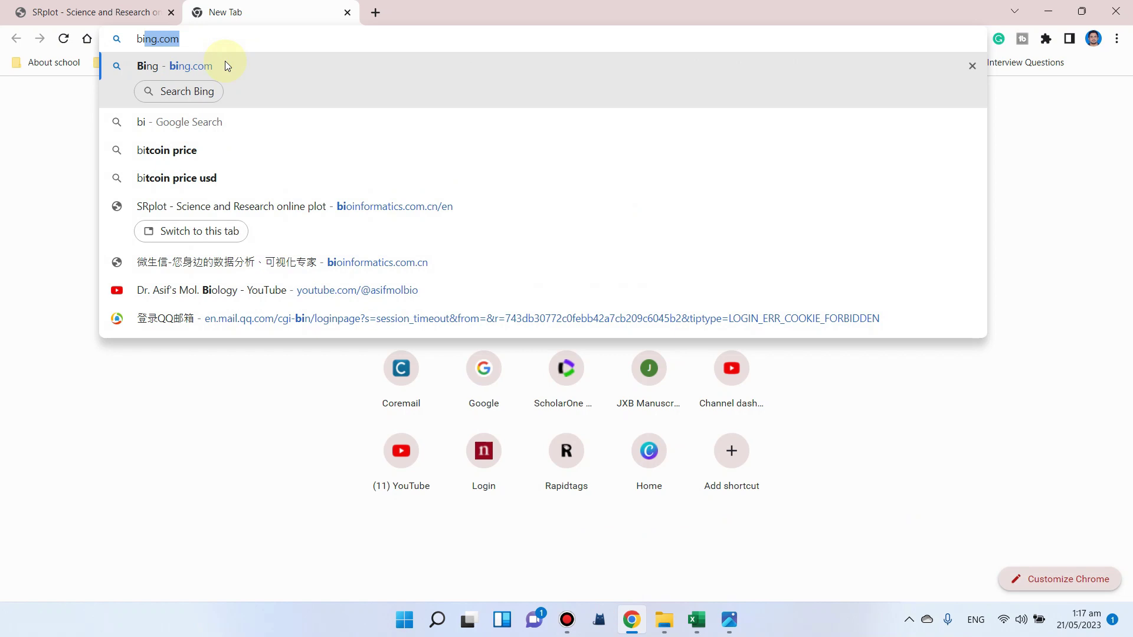
key(BackSpace)
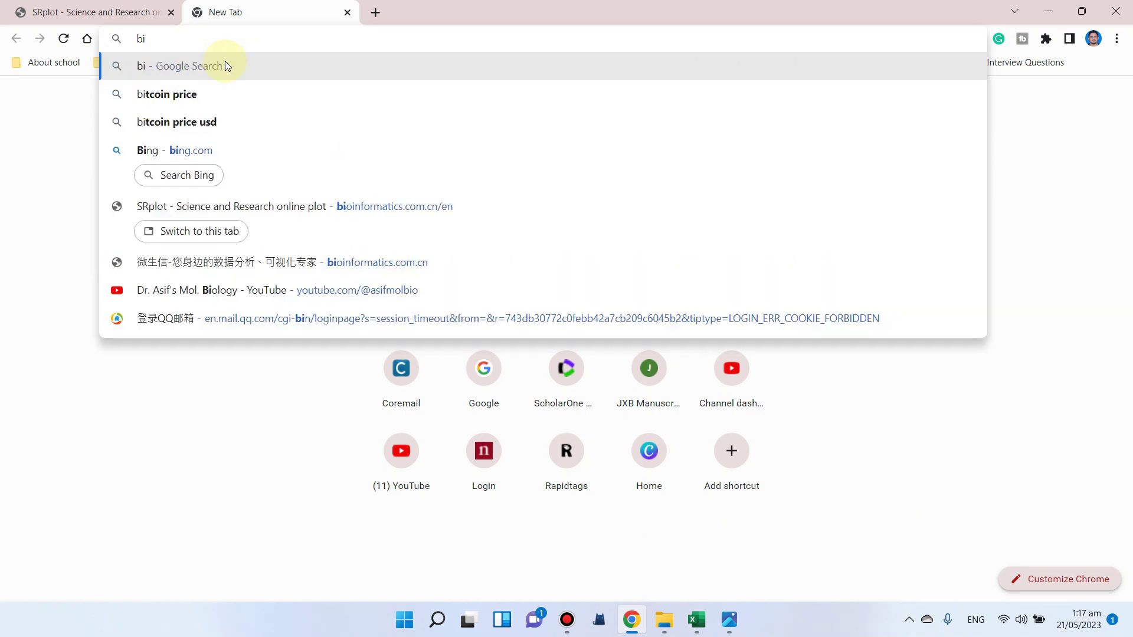
text(oinformatics.com.cn)
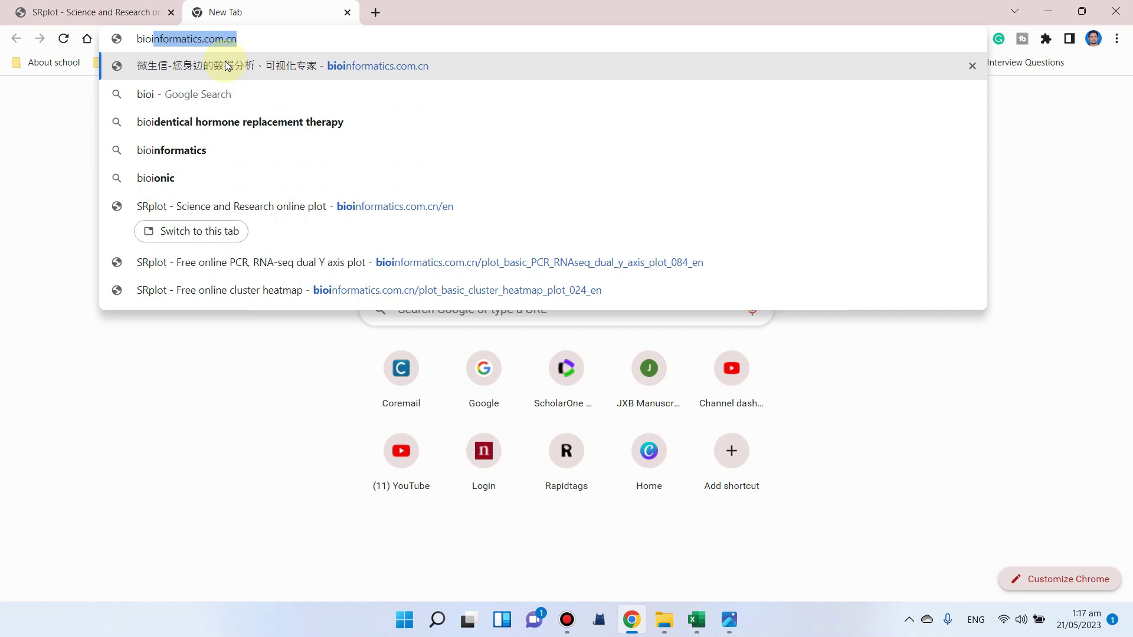
key(Right)
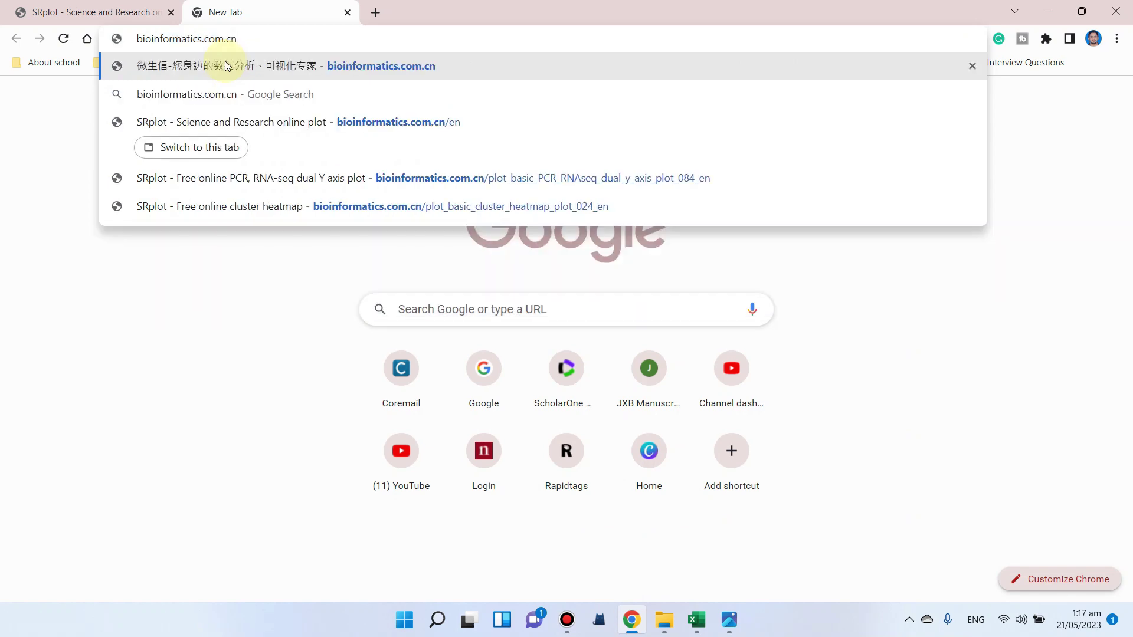
Load bioinformatics.com.cn, dismiss the translation offer, and append /en to reach the English modules page
click(226, 66)
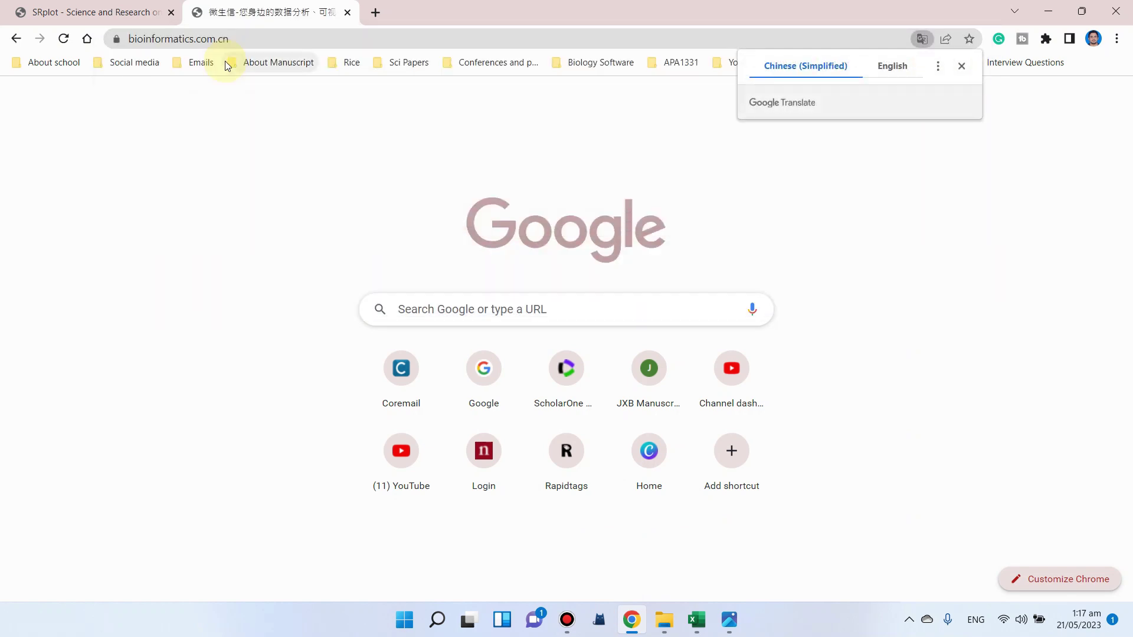
click(303, 33)
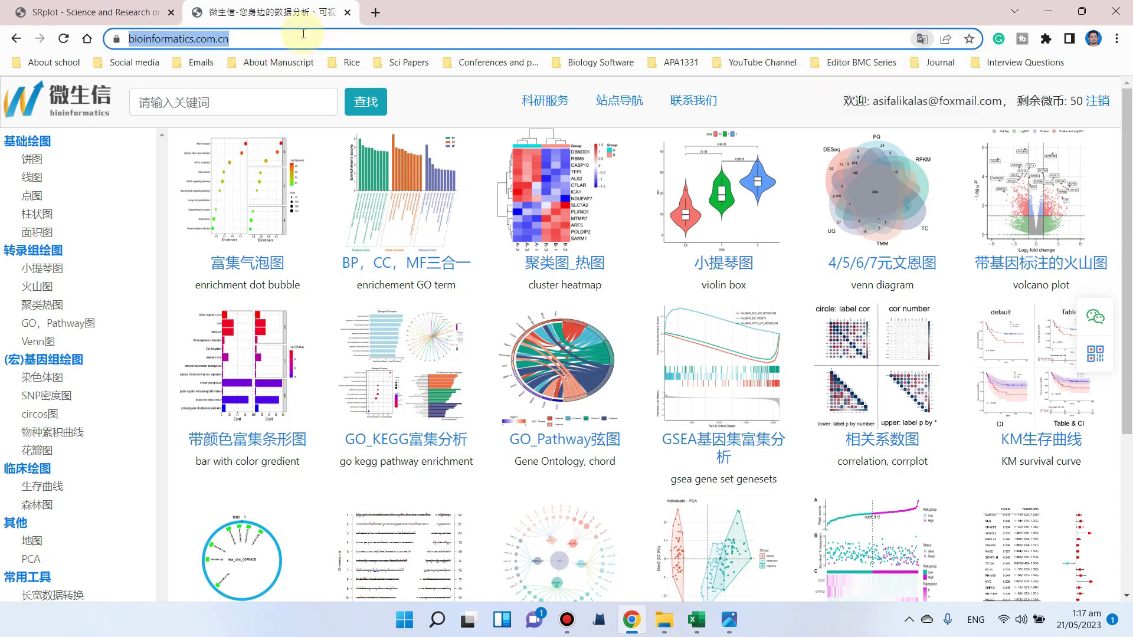
click(304, 34)
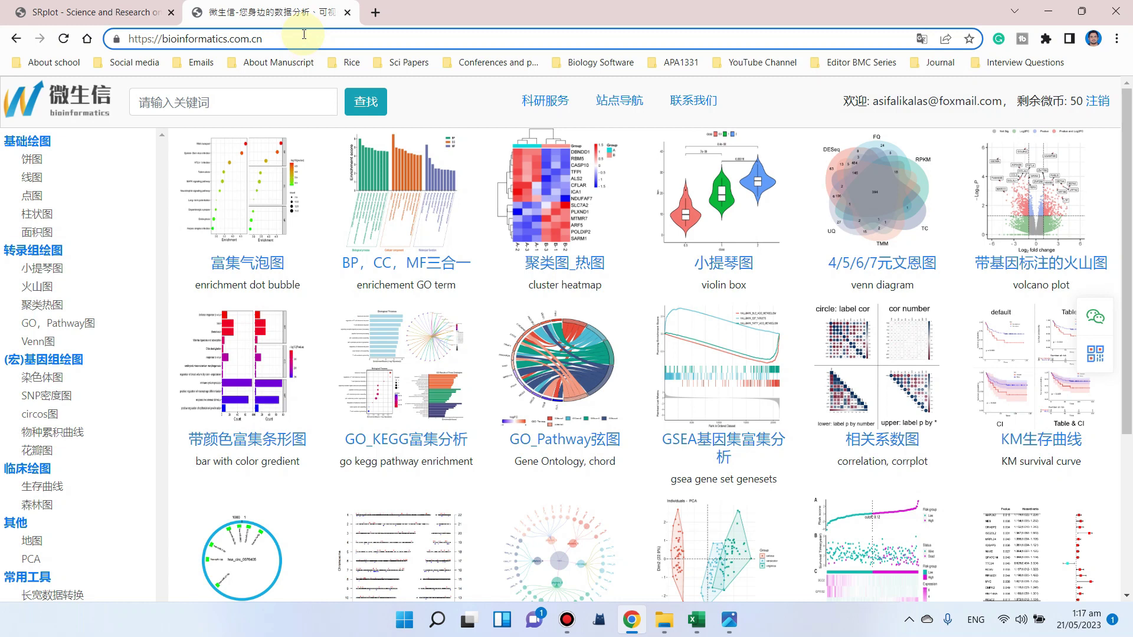
text(/en)
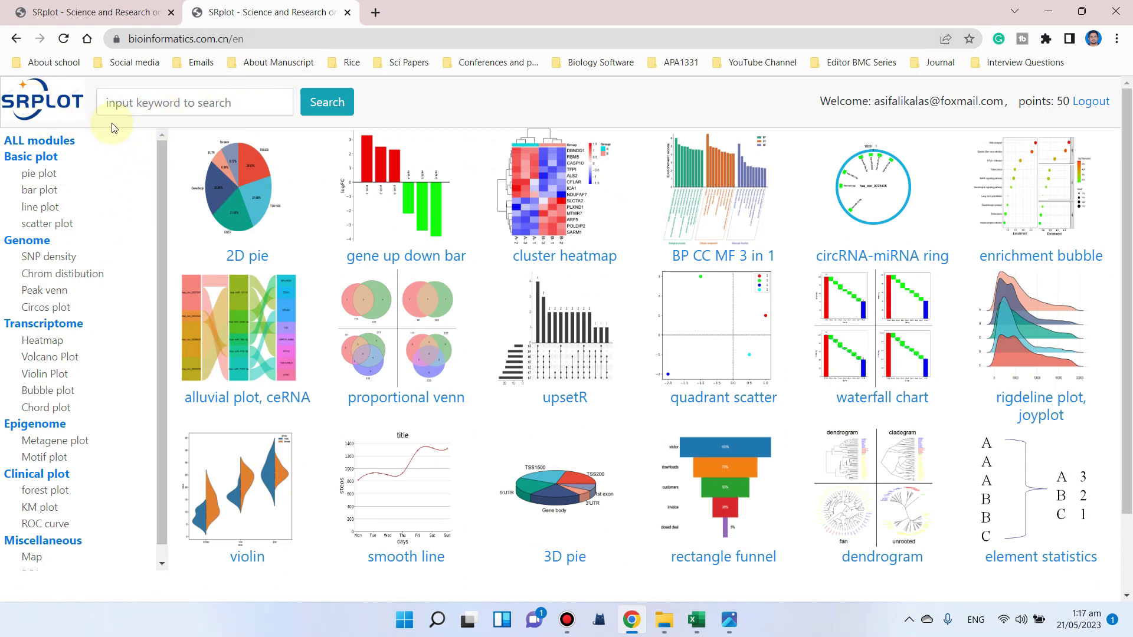
From ALL modules, open the GO, Pathway enrichment bubble plot tool and find its empty input box
click(31, 144)
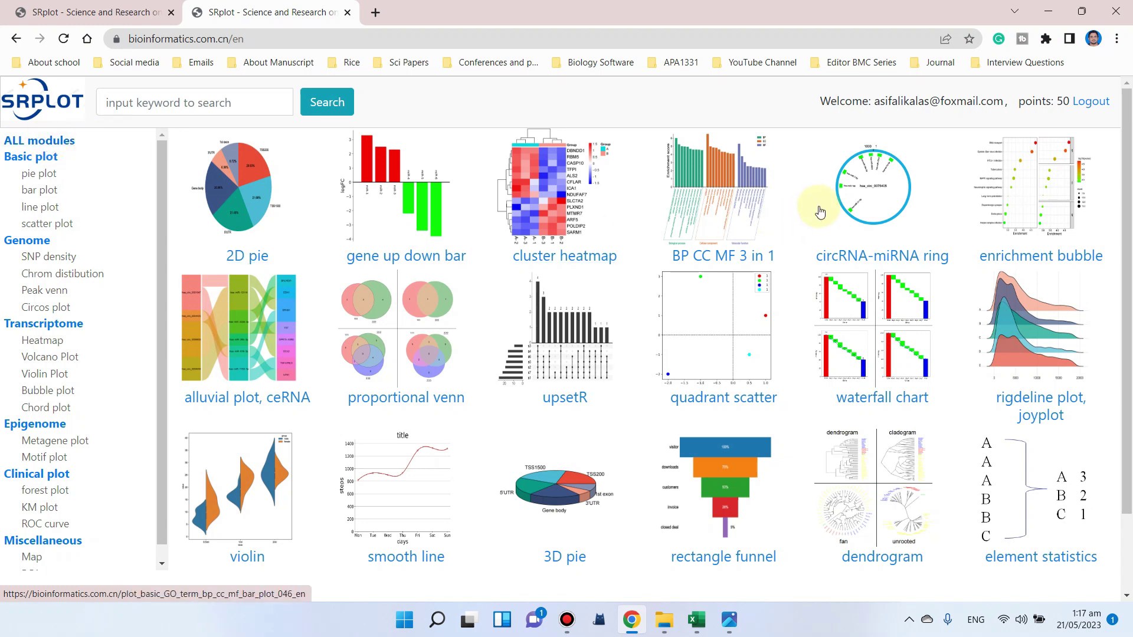
click(1045, 263)
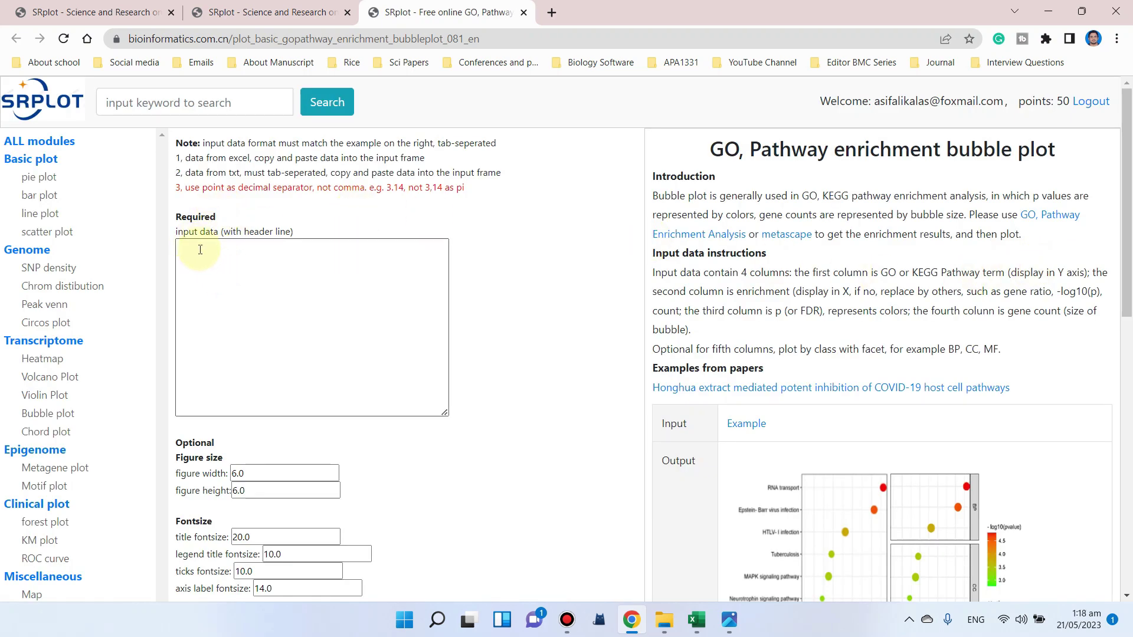
scroll(580, 377, down, 5)
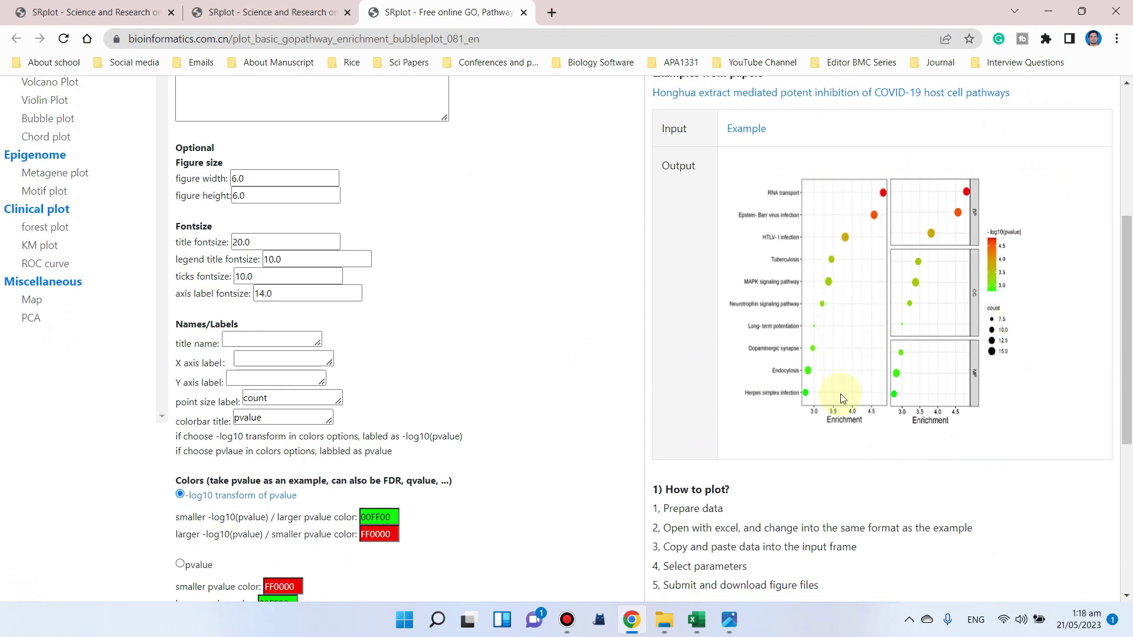
scroll(840, 395, up, 4)
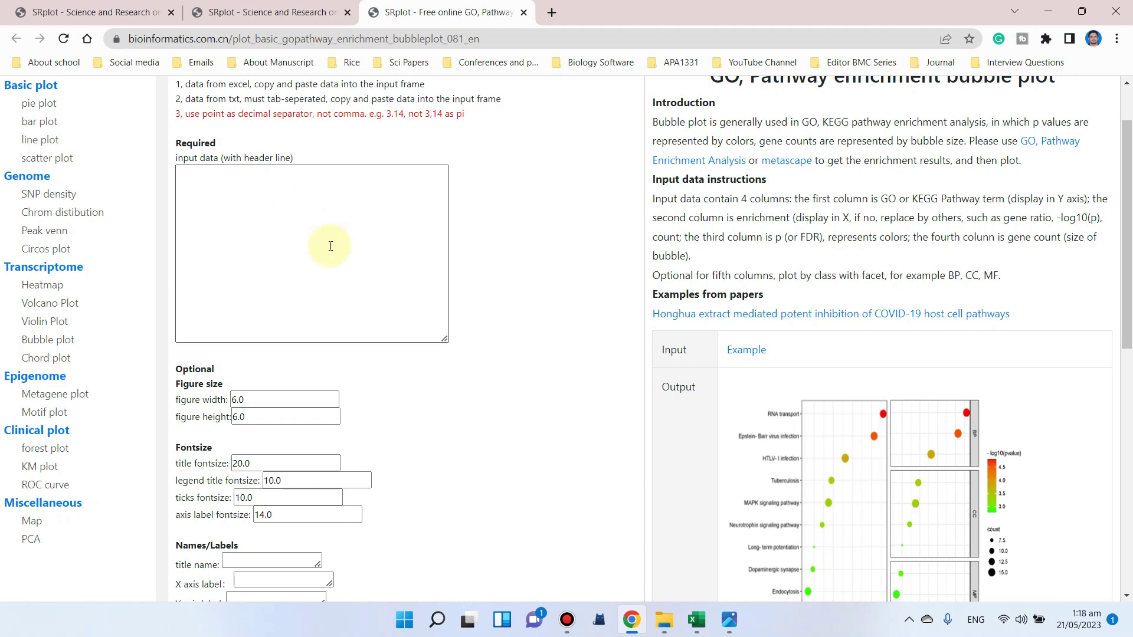
In 081_sample_data_en, look over the pathway, enrichment, pvalue and count columns
click(698, 621)
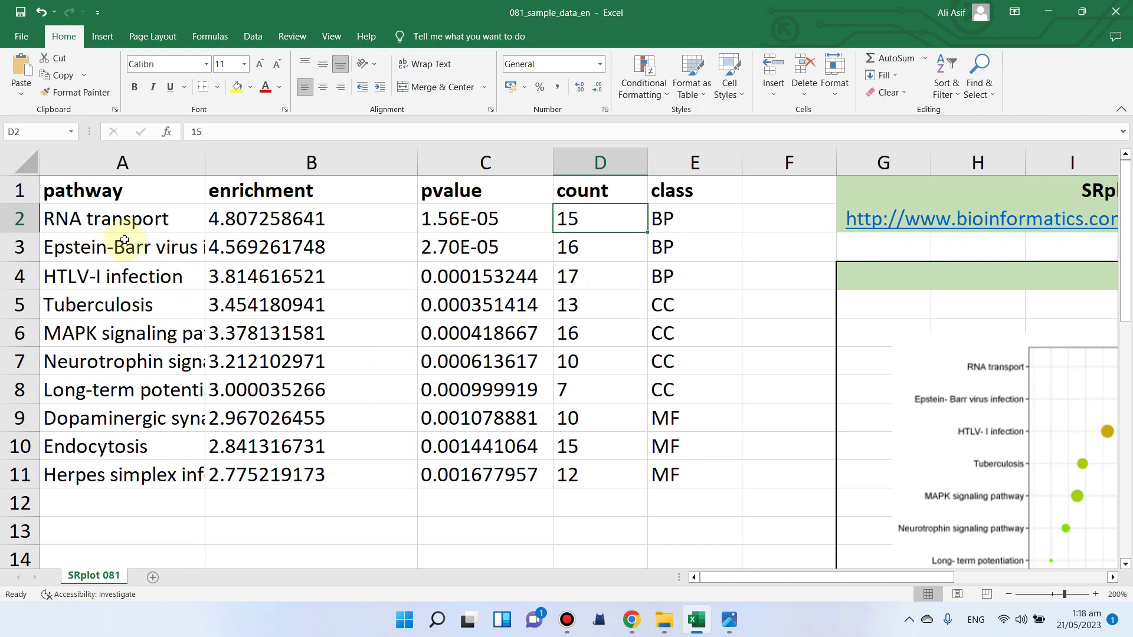
click(131, 199)
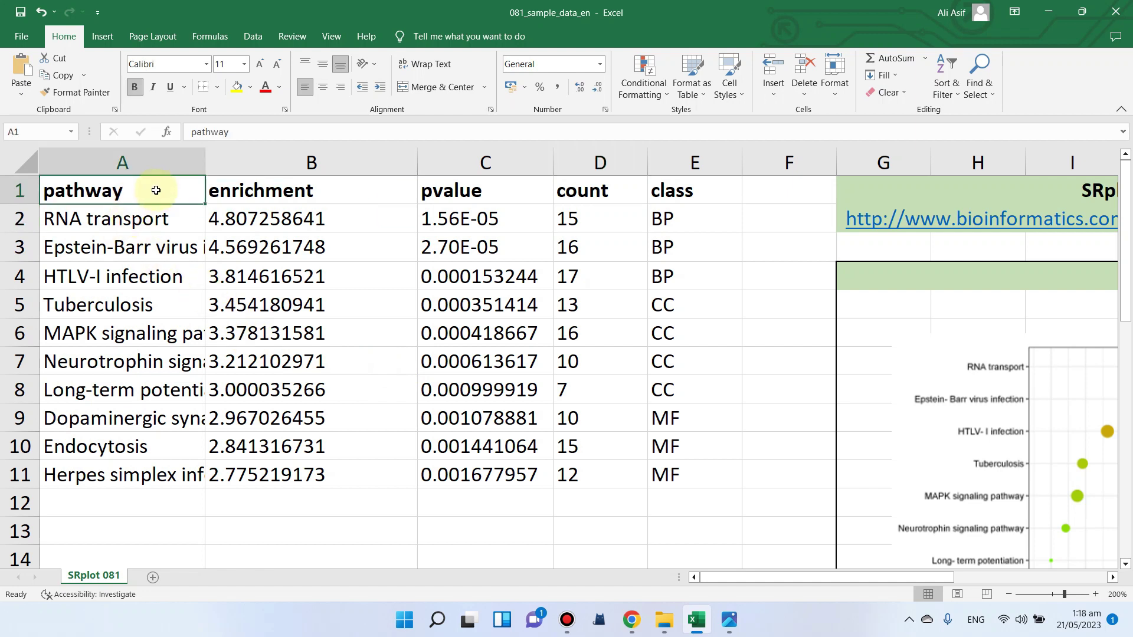
click(145, 223)
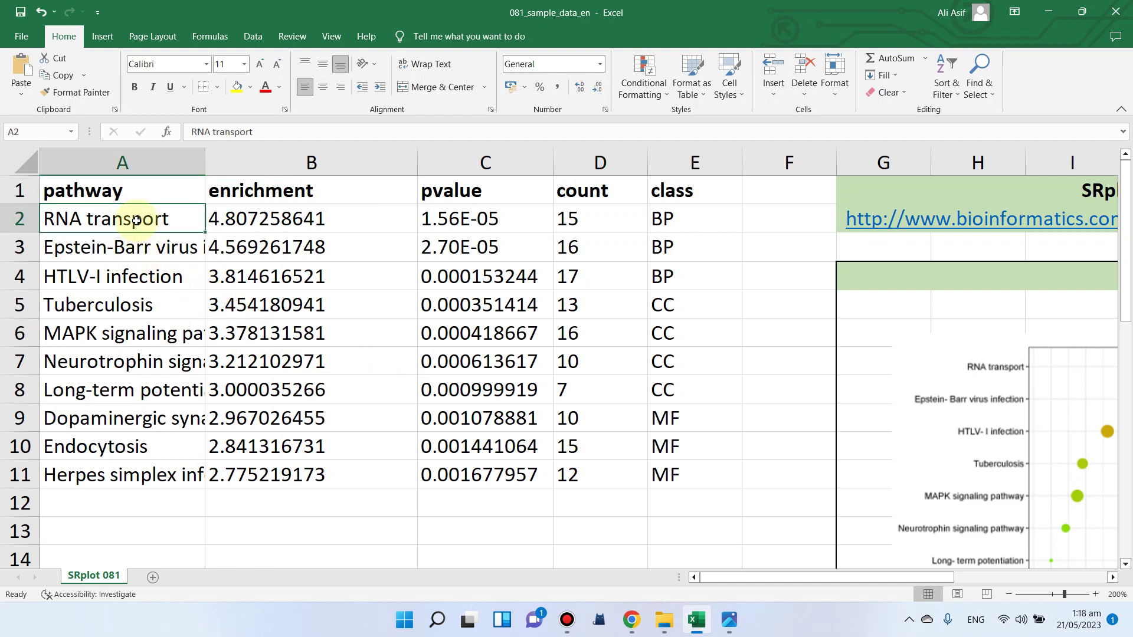
click(292, 190)
click(481, 194)
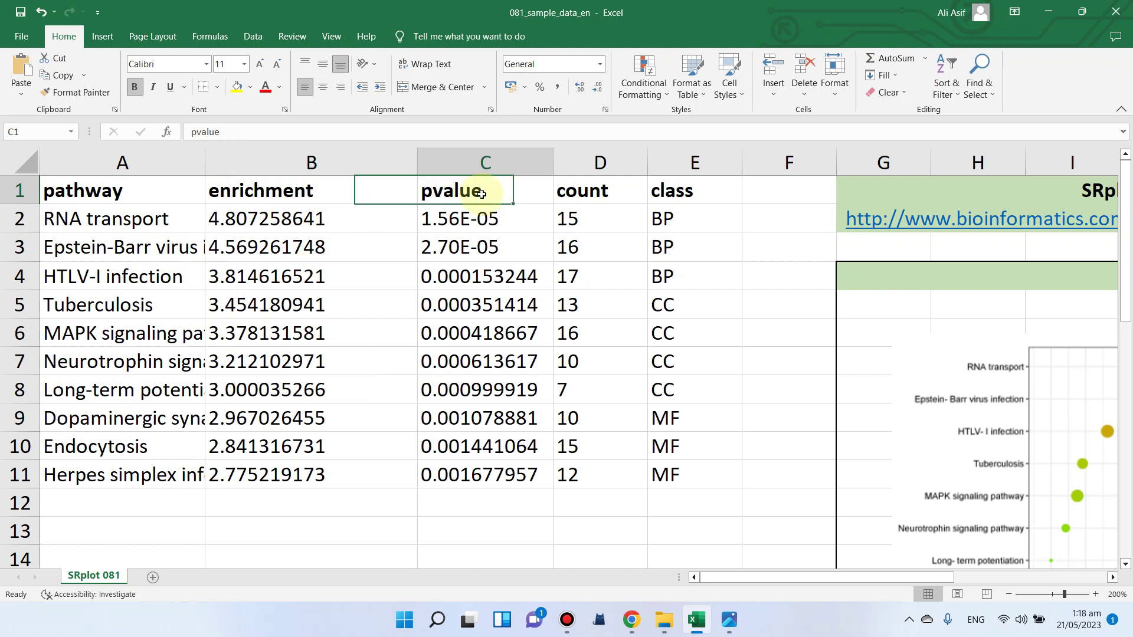
click(604, 190)
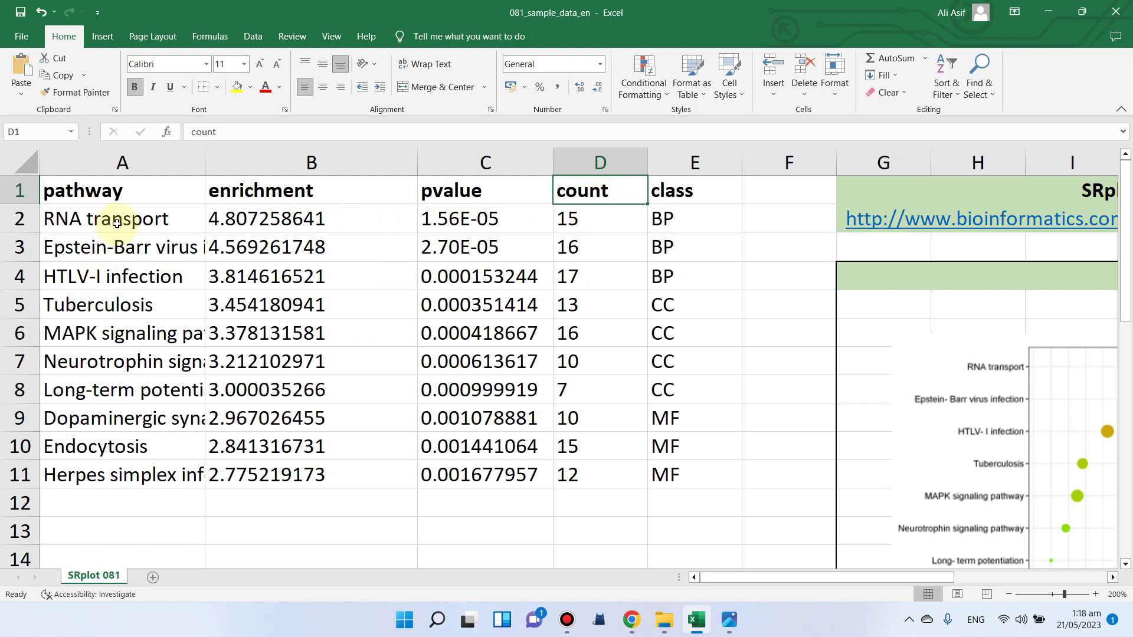
click(343, 198)
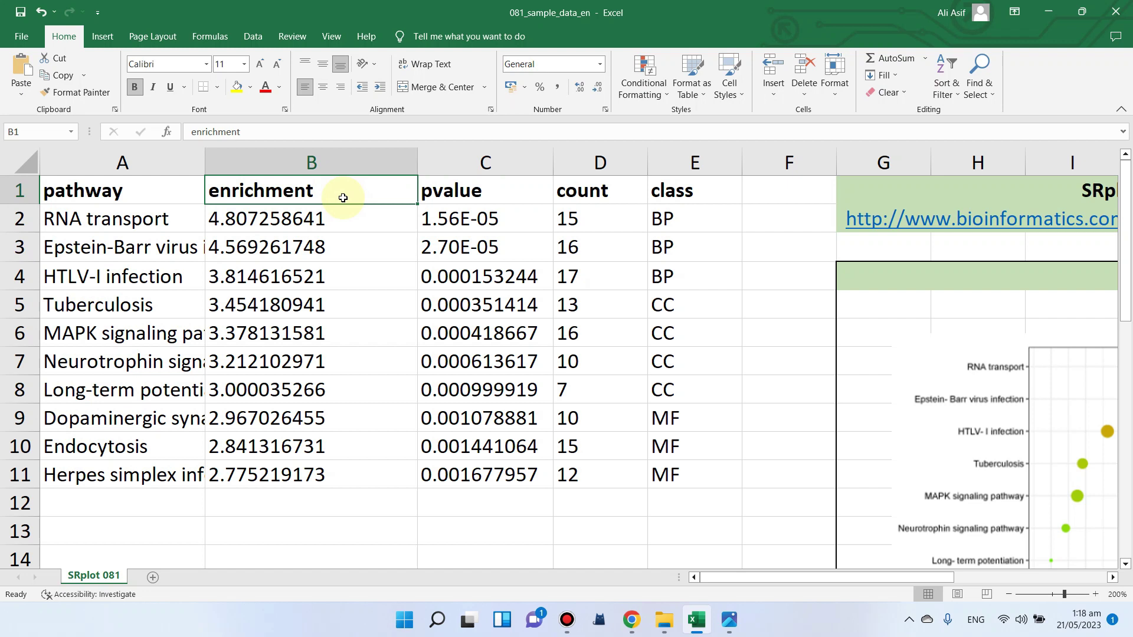
click(125, 217)
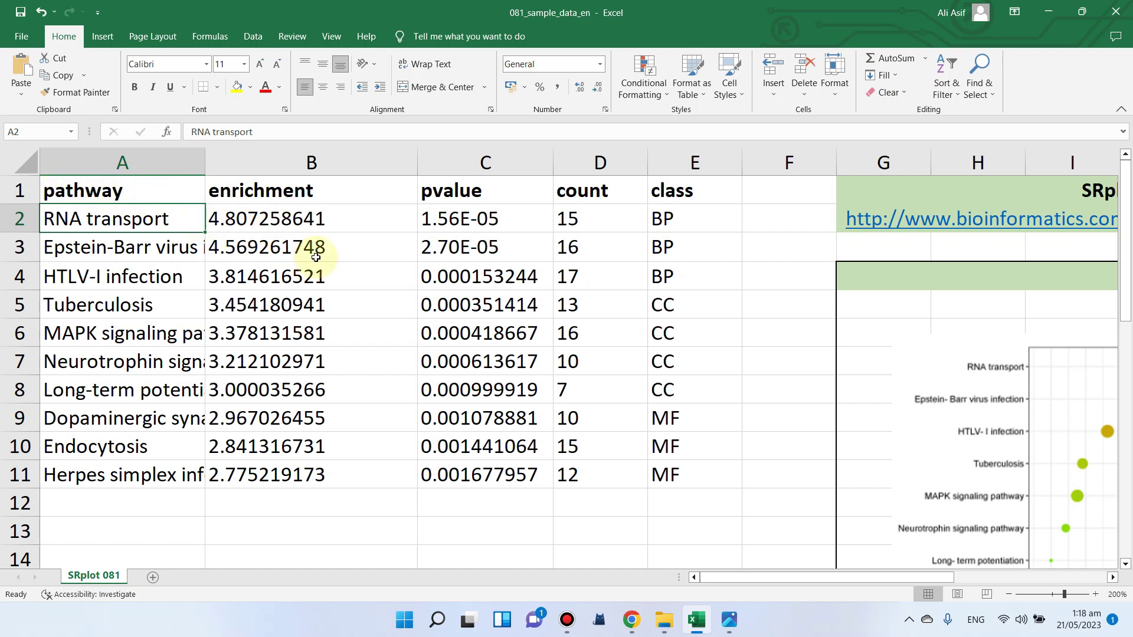
click(372, 353)
Leave out the class column and copy cells A1:D11 with headers
click(705, 188)
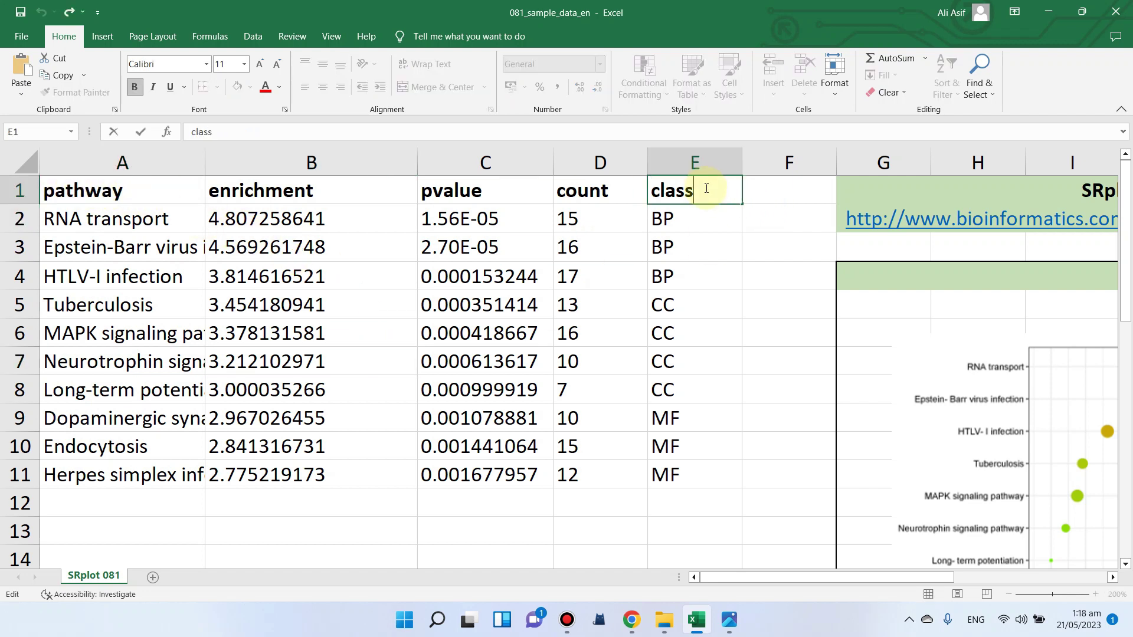
click(731, 250)
drag(709, 189, 705, 472)
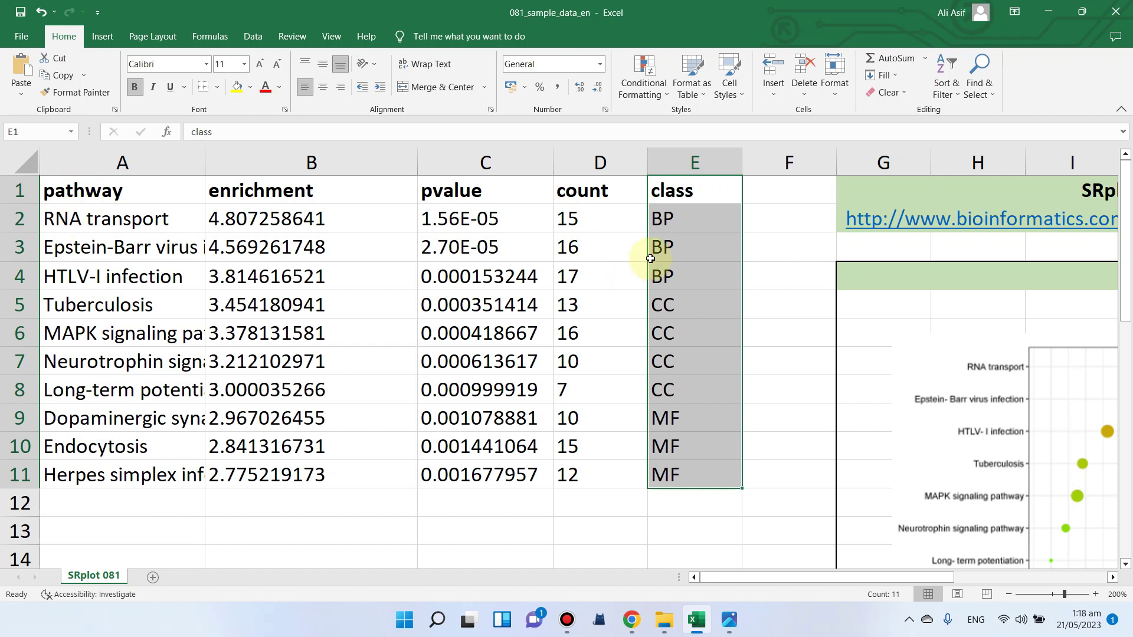
click(705, 191)
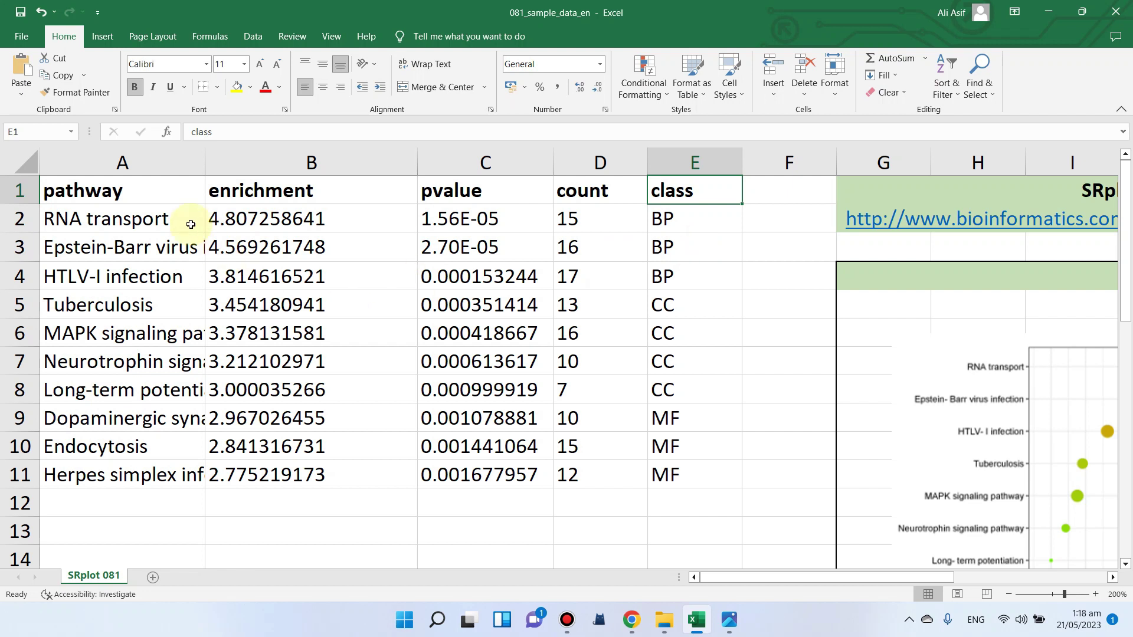
drag(80, 187, 589, 478)
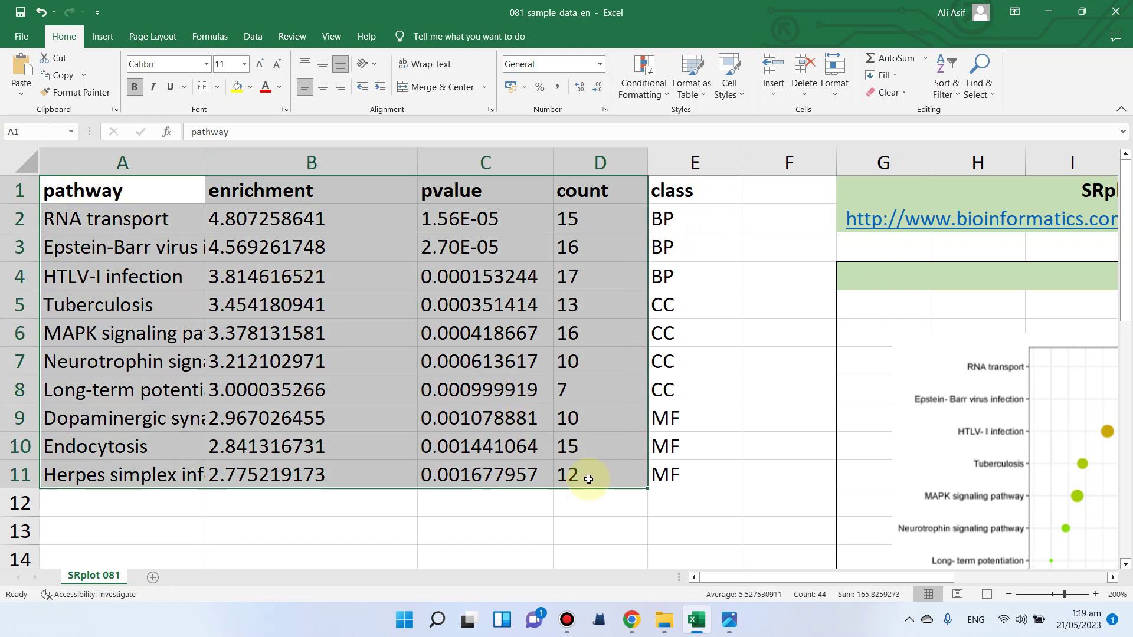
right_click(397, 309)
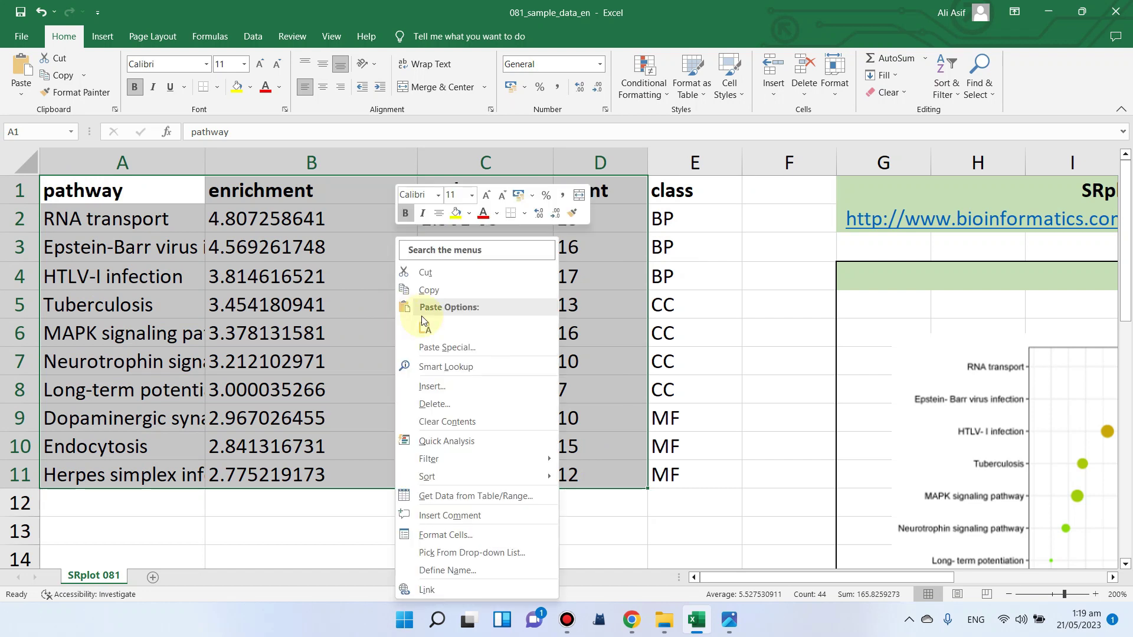
click(460, 288)
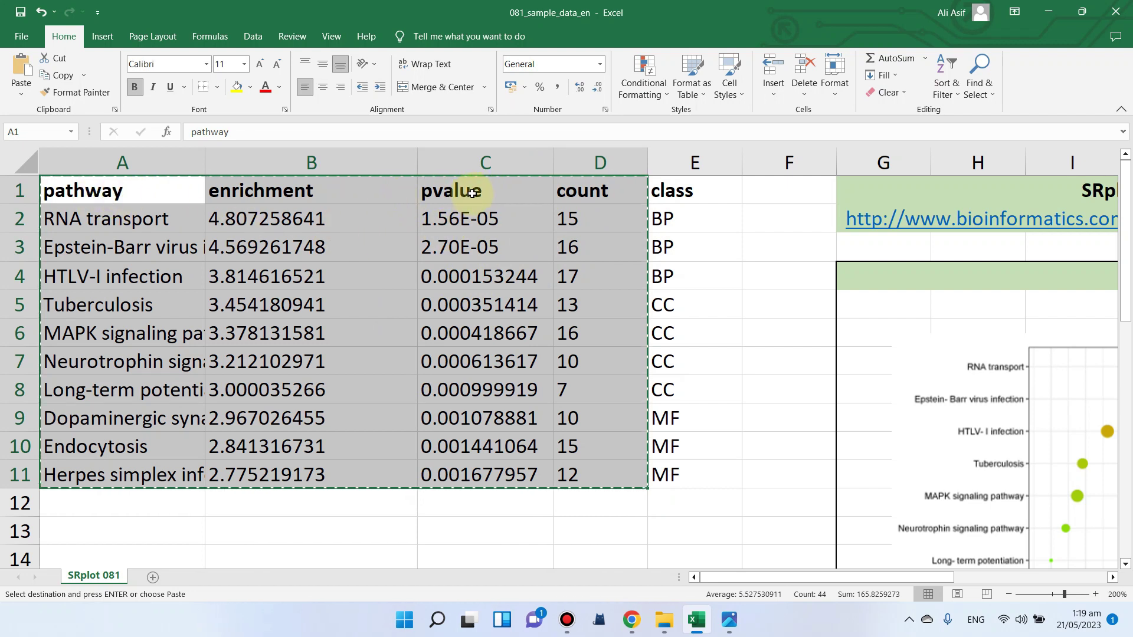
Paste the copied A1:D11 pathway table into SRplot's bubble-plot input data box
click(1048, 13)
click(305, 209)
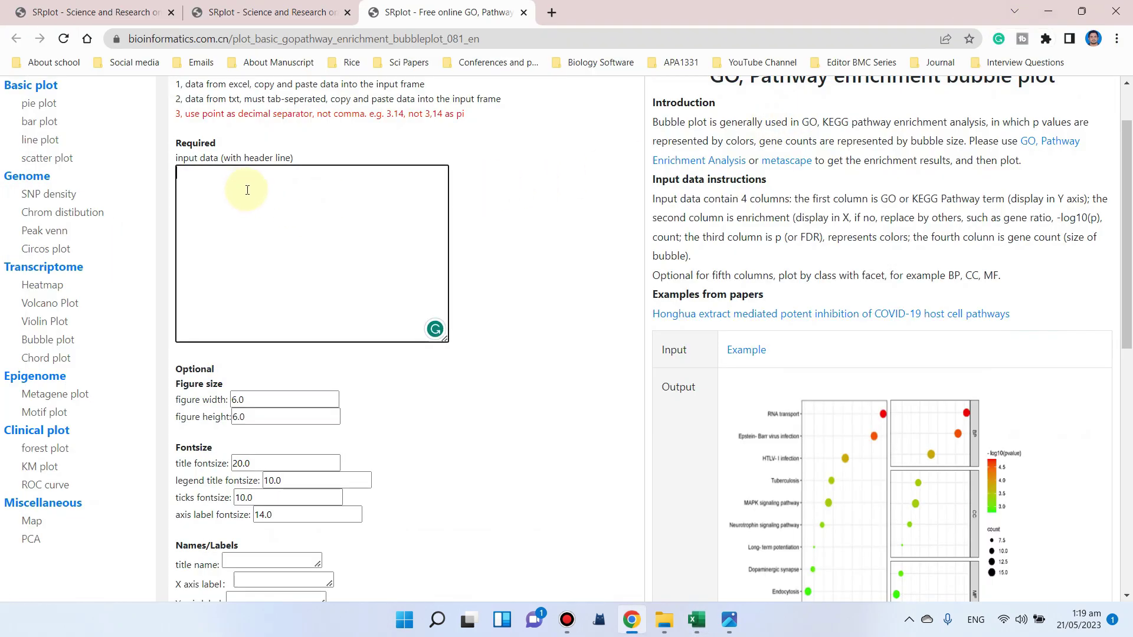
key(ctrl+v)
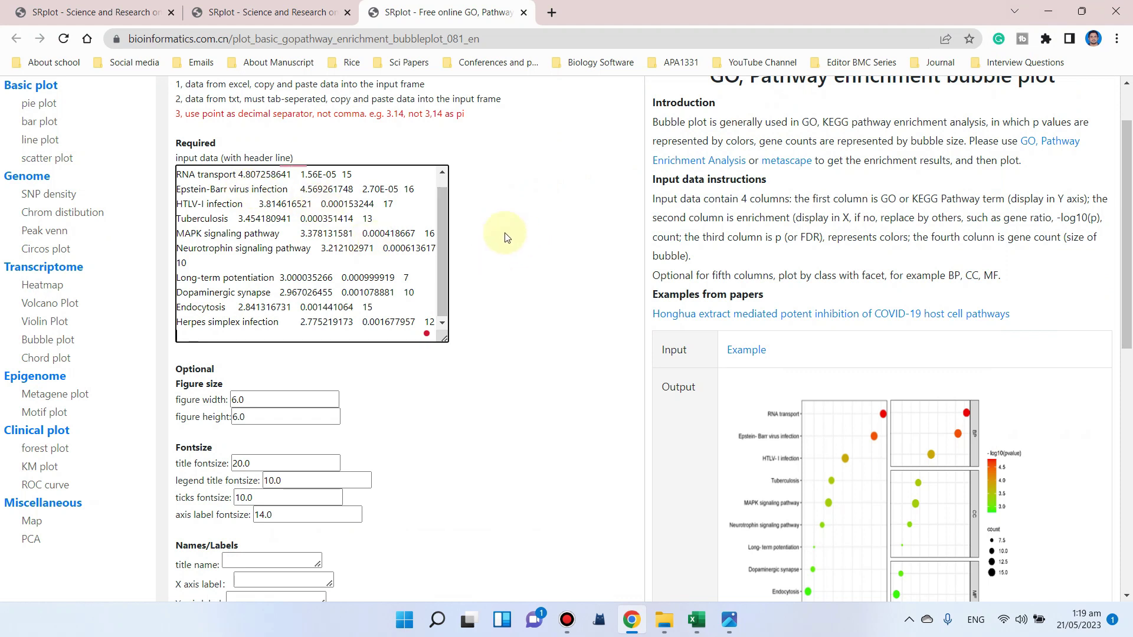
scroll(445, 239, up, 1)
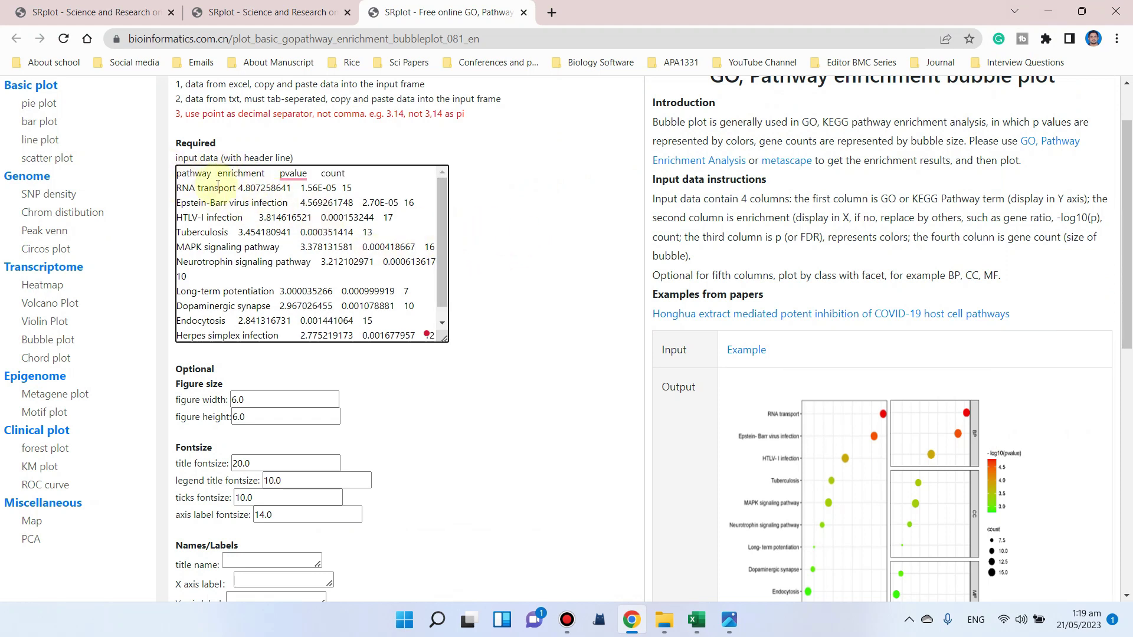
scroll(269, 205, down, 6)
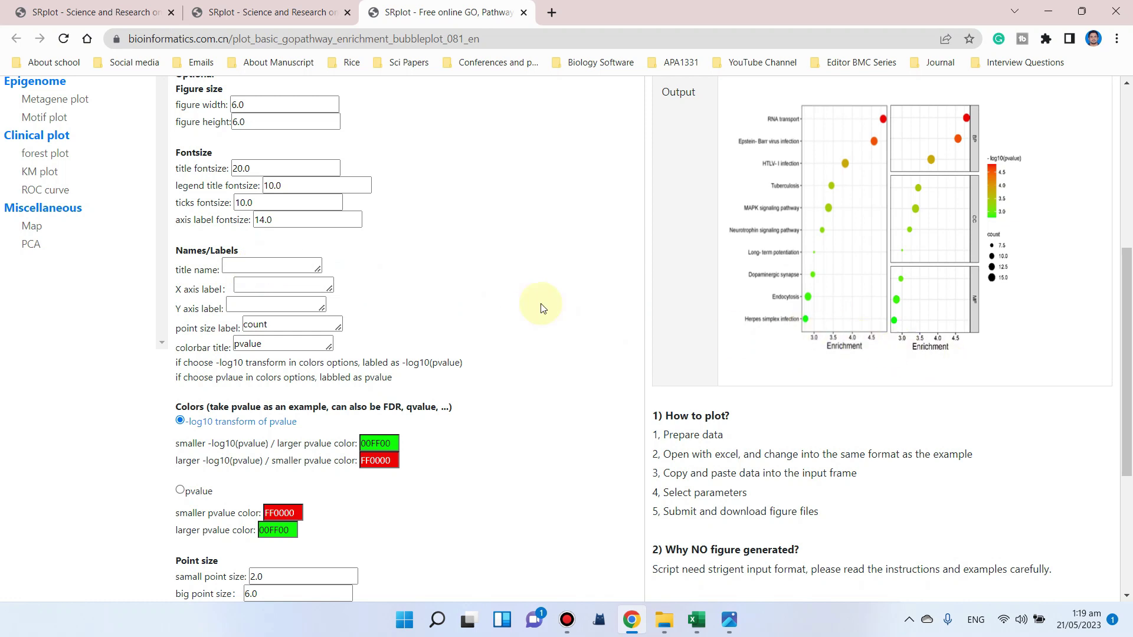
Delete the mistaken 'Enrichment score' text from the plot title box
click(230, 263)
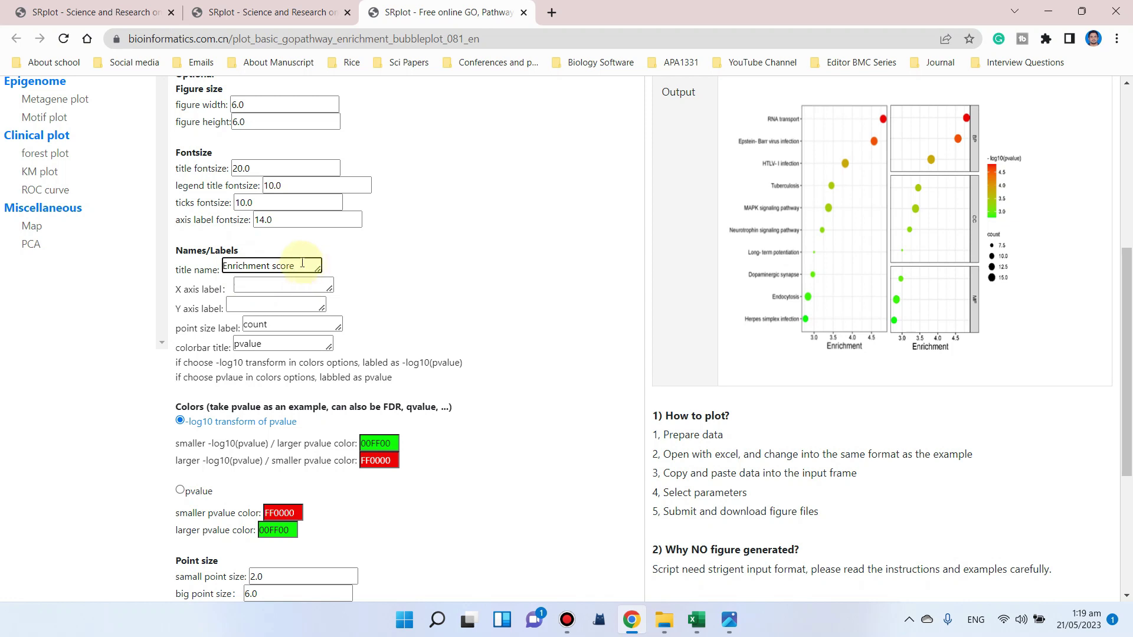
drag(302, 262, 210, 266)
key(Delete)
Set the X axis label to 'Enrichment score' and the Y axis label to 'Terms'
click(256, 287)
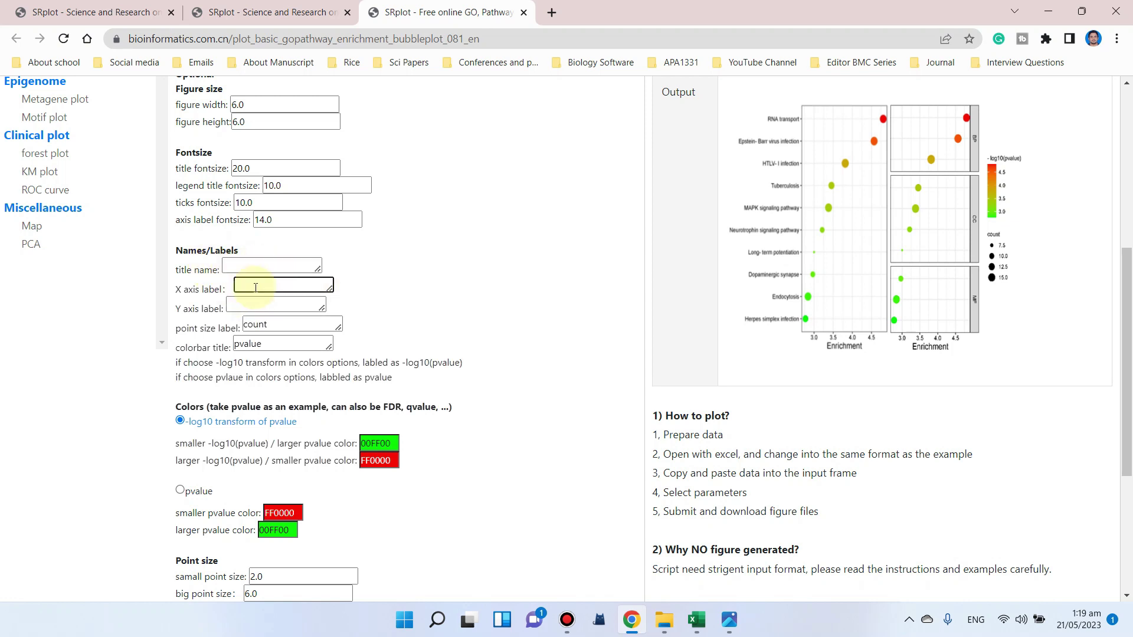
key(ctrl+v)
click(257, 299)
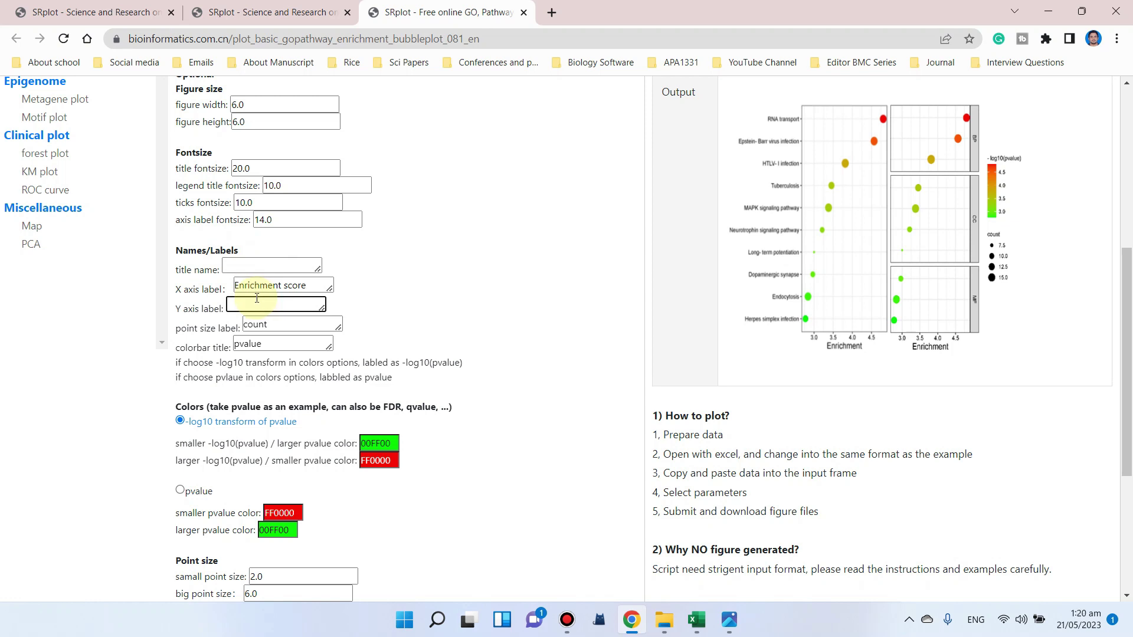
click(260, 301)
click(266, 307)
Scroll through the bubble plot options to review the settings before submitting
scroll(266, 307, down, 1)
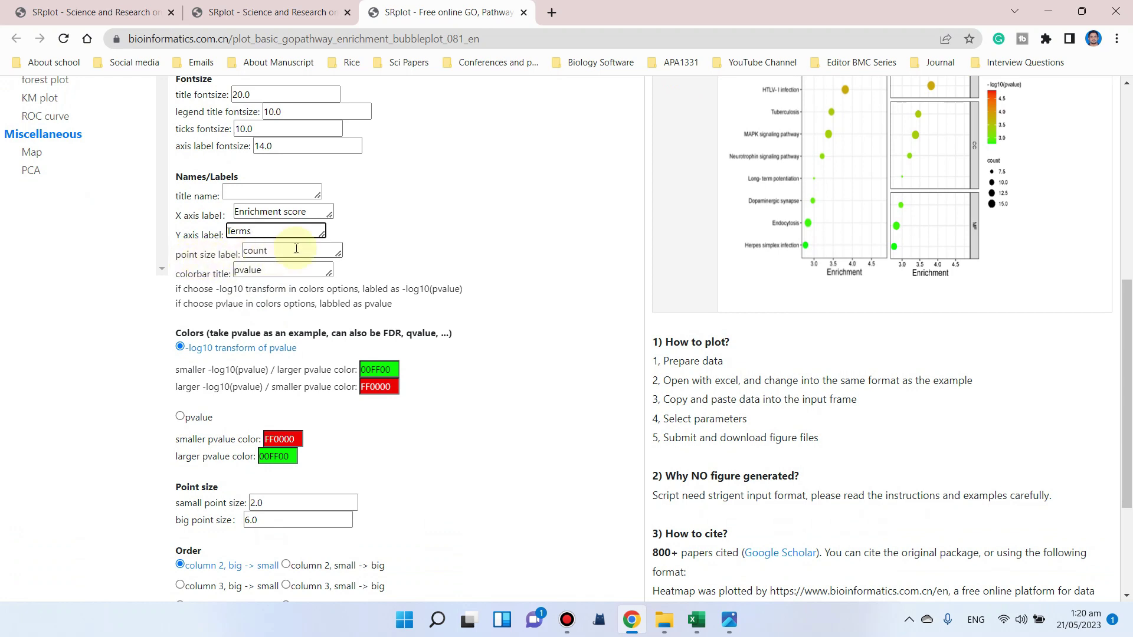
scroll(1028, 154, up, 2)
scroll(1029, 154, up, 1)
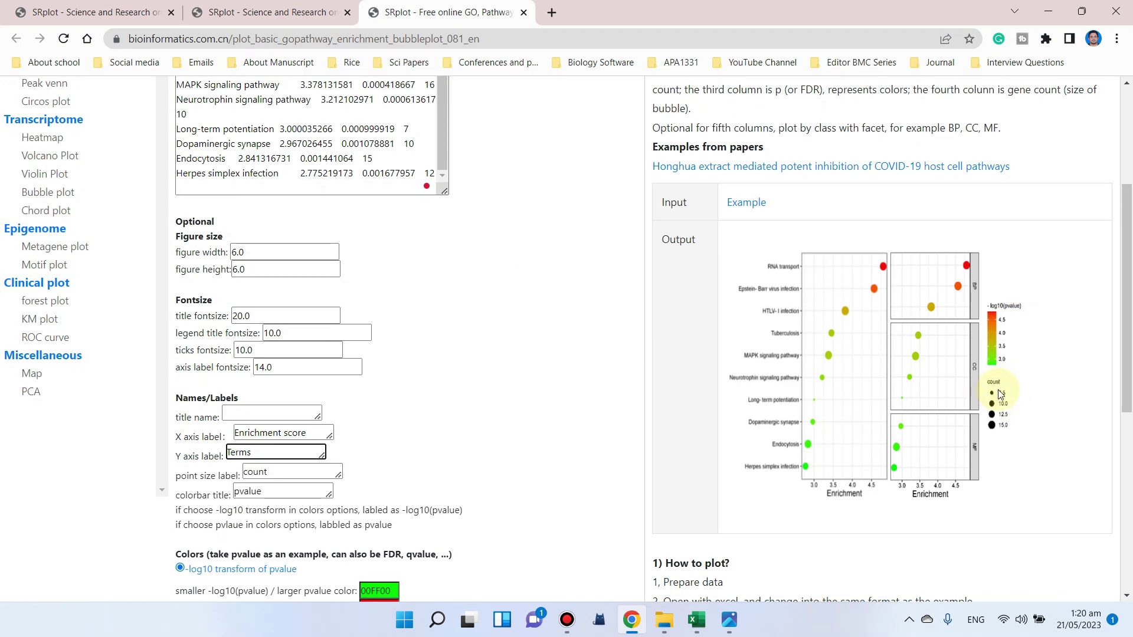
scroll(226, 384, down, 1)
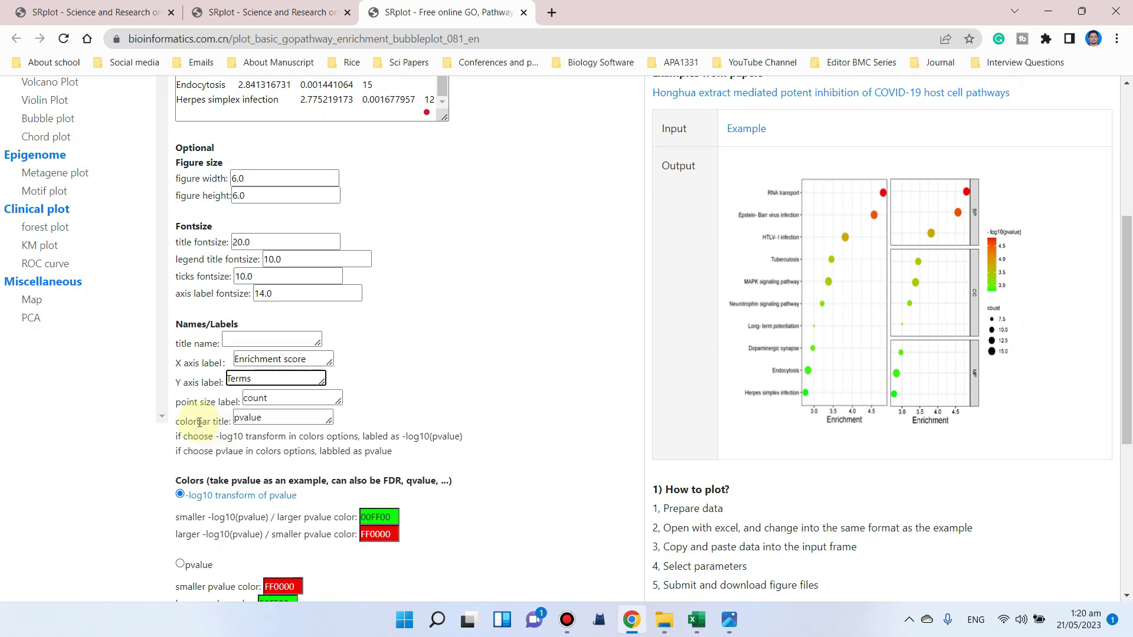
scroll(200, 423, down, 1)
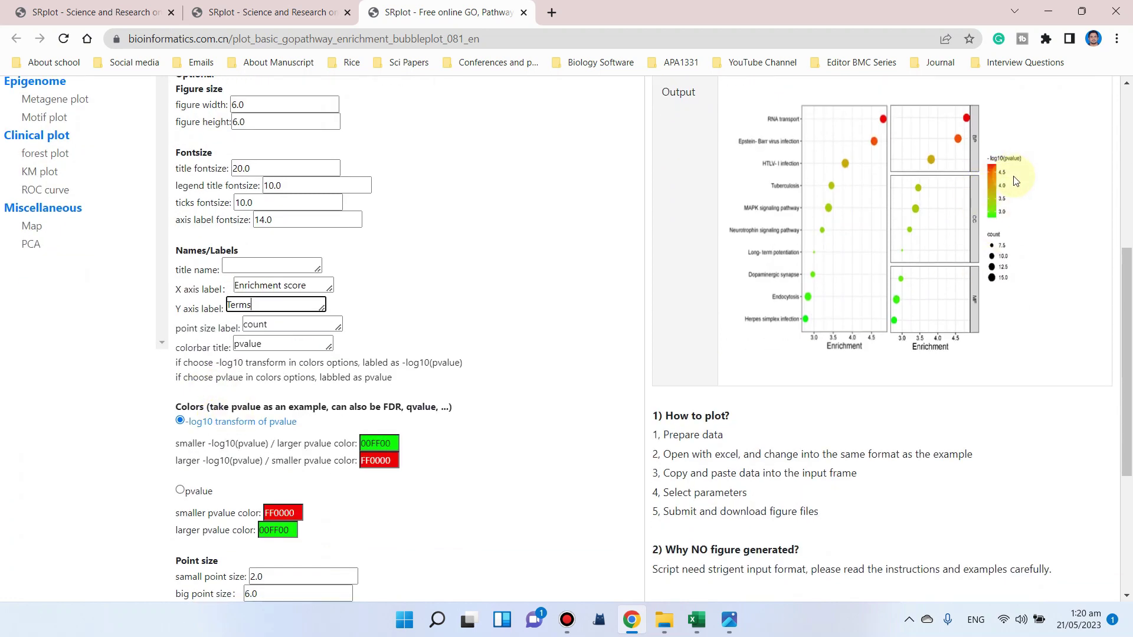
scroll(819, 250, down, 1)
scroll(189, 390, down, 2)
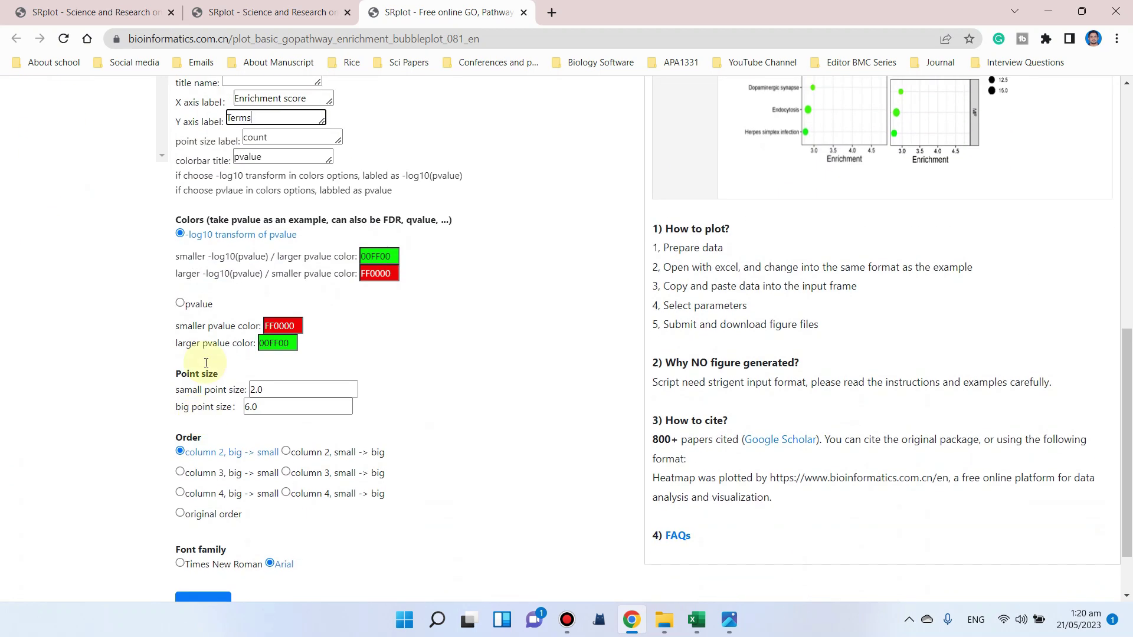
scroll(205, 363, up, 1)
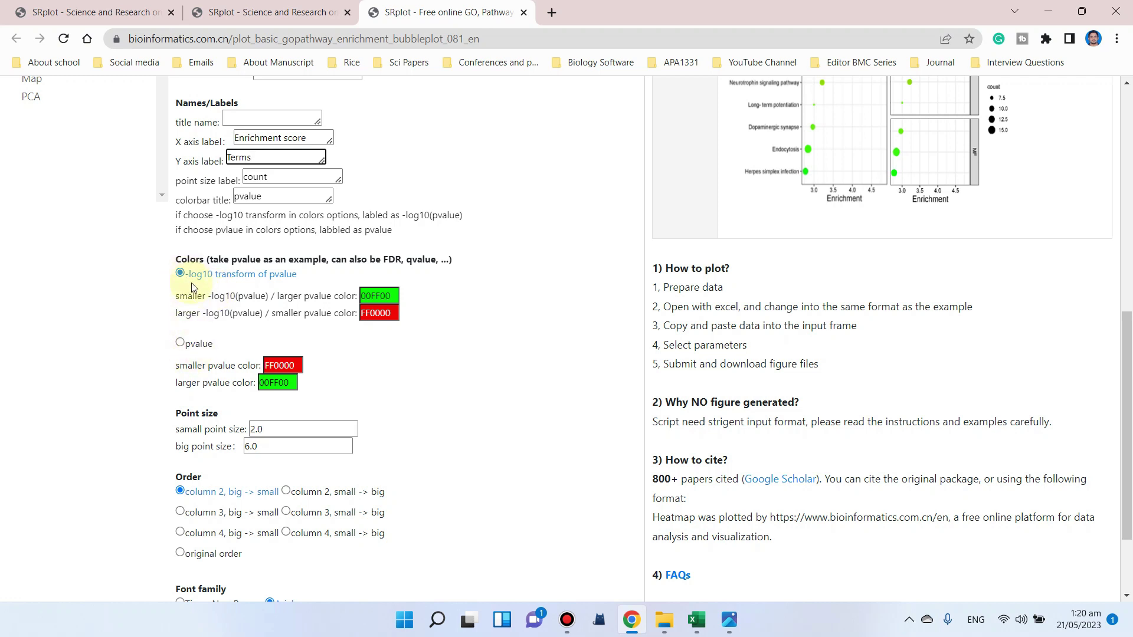
scroll(222, 284, down, 2)
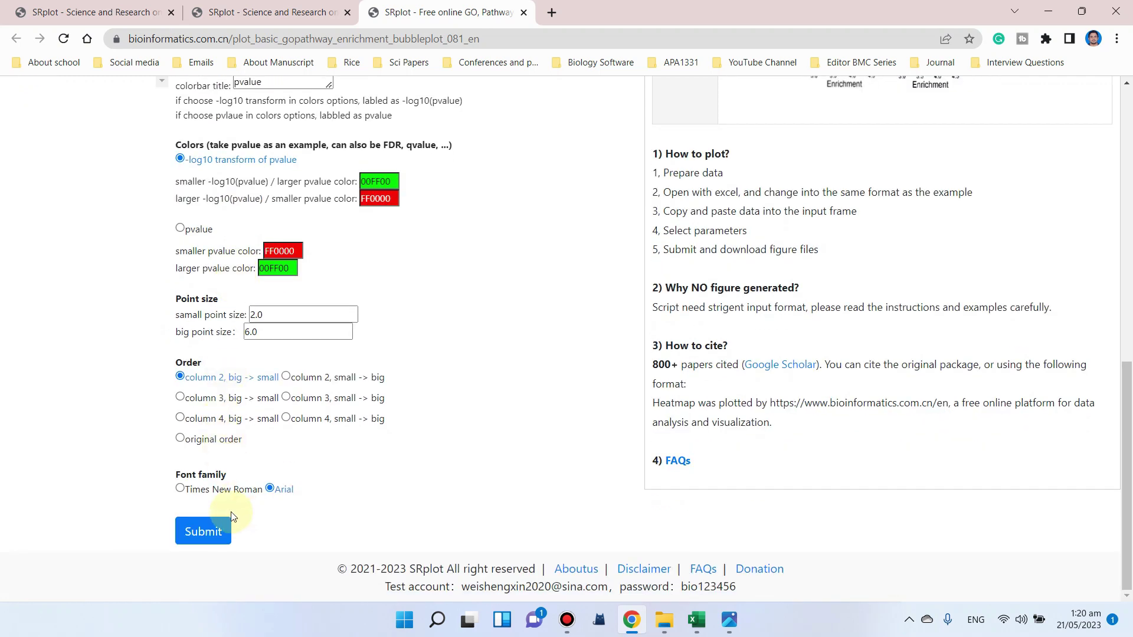
Submit the settings, download the plot as PNG (300 dpi), and open 34ffb3a7b3a17163.png
click(203, 533)
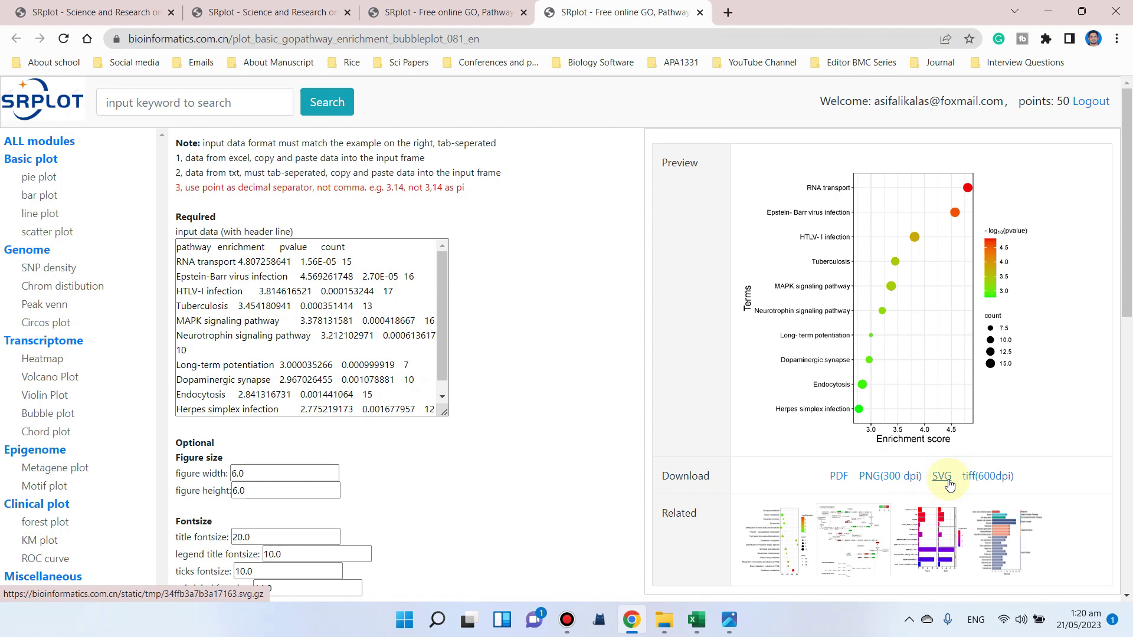
click(884, 482)
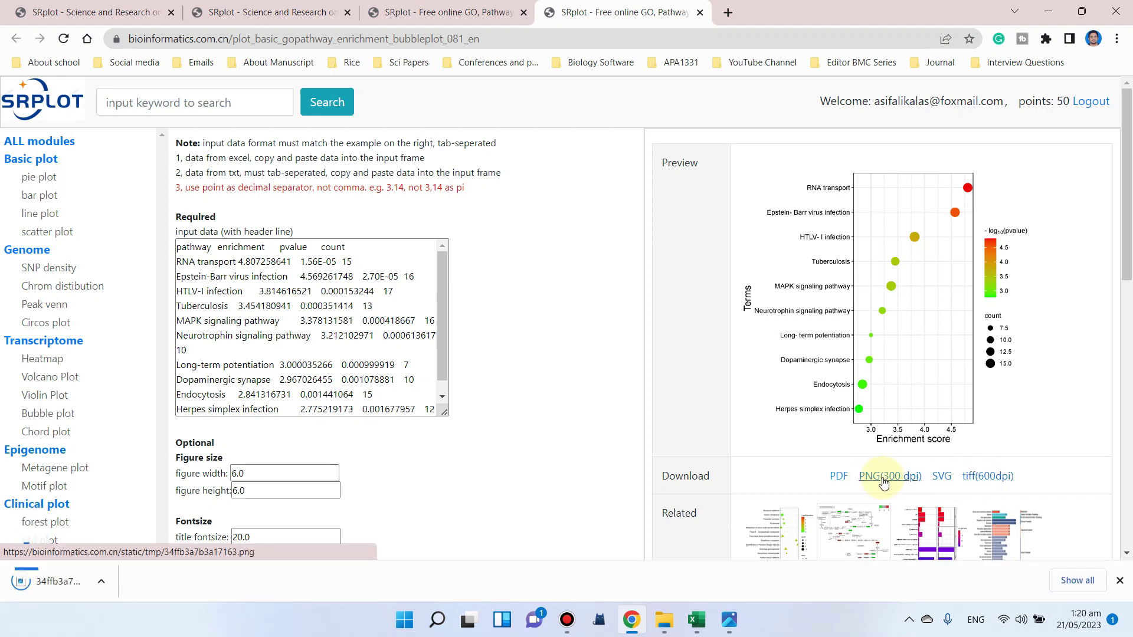
click(93, 587)
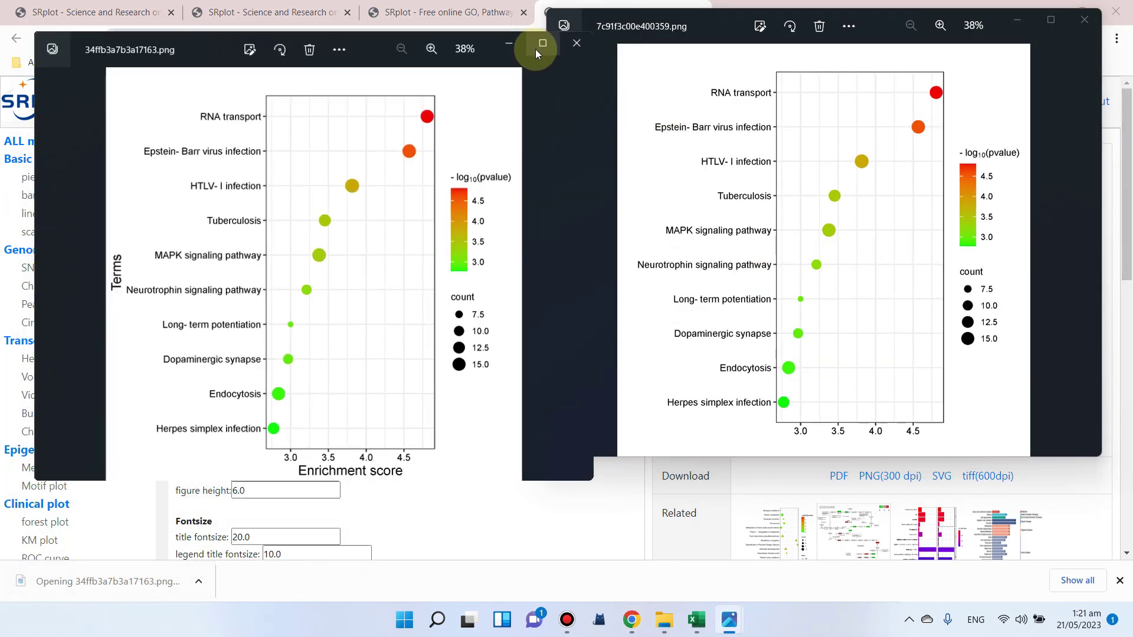
Maximize 34ffb3a7b3a17163.png and zoom over its terms, -log10(pvalue) colours and count legend
click(537, 45)
scroll(637, 254, up, 3)
drag(567, 215, 526, 43)
drag(635, 360, 641, 224)
scroll(661, 379, down, 3)
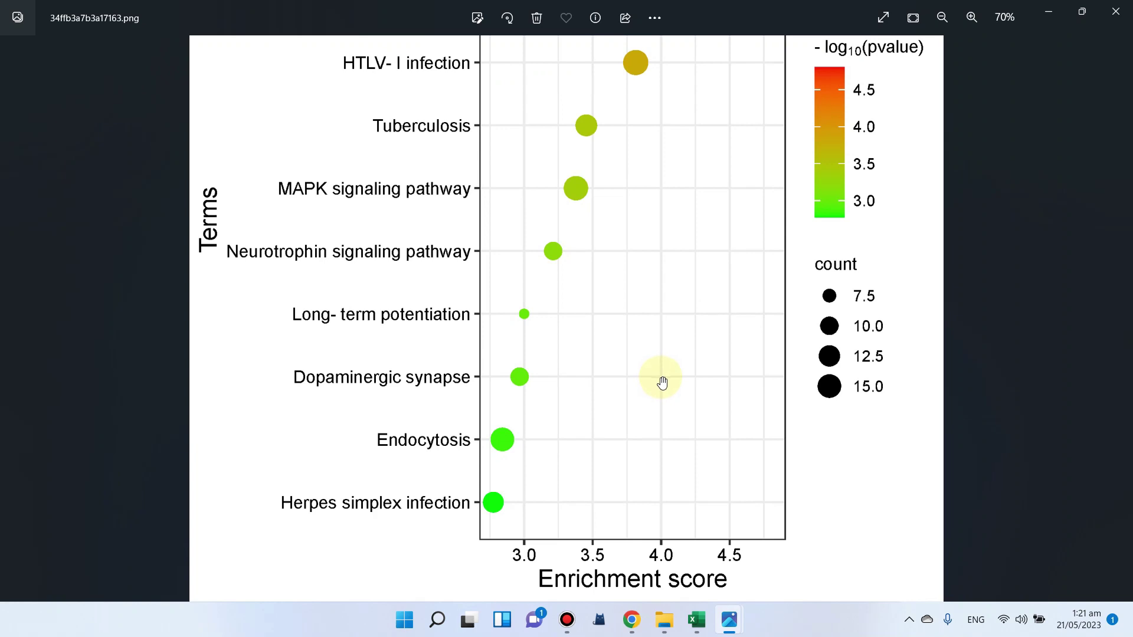
scroll(662, 383, up, 1)
scroll(662, 383, down, 1)
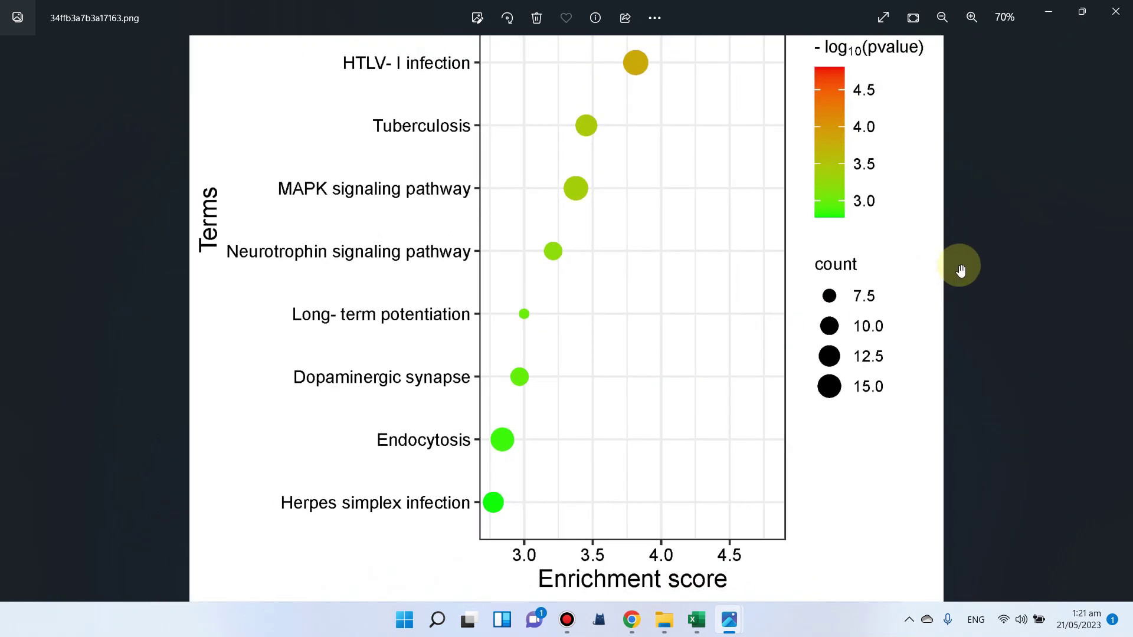